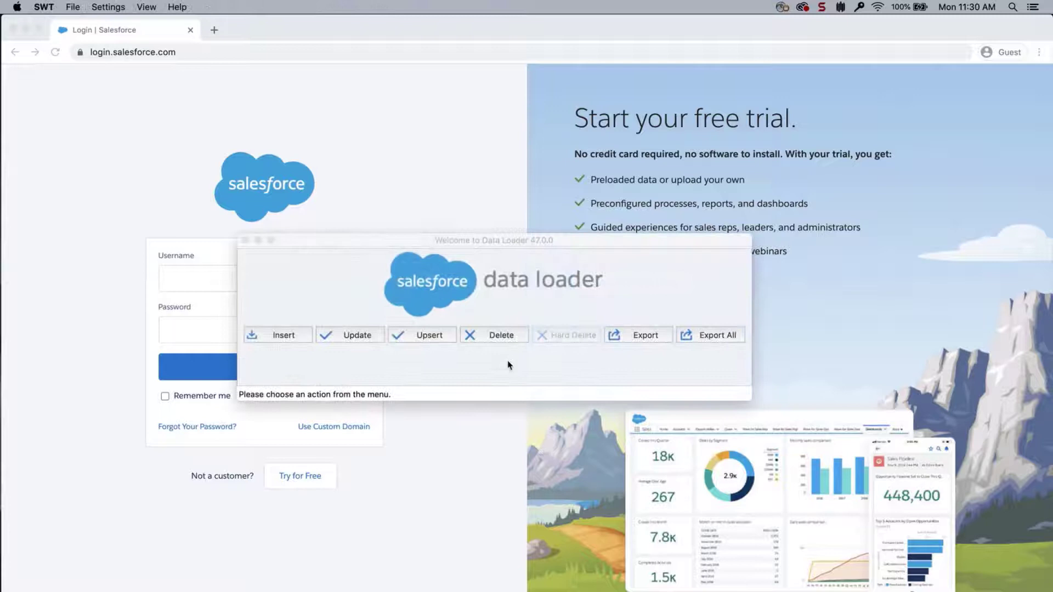
Start an export and log in to the org with password authentication.
left_click(638, 340)
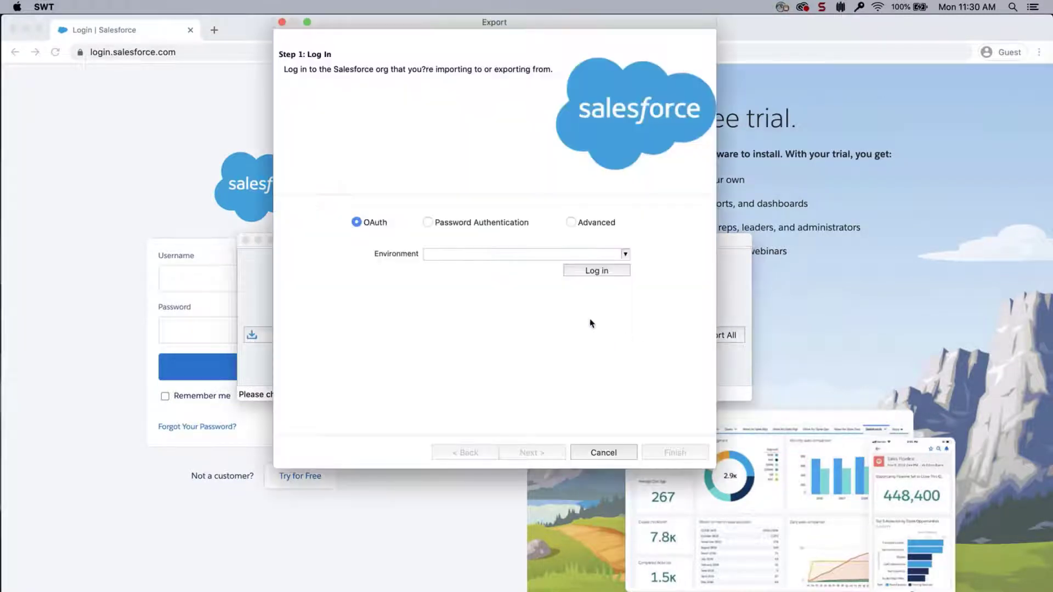
left_click(452, 227)
left_click(448, 273)
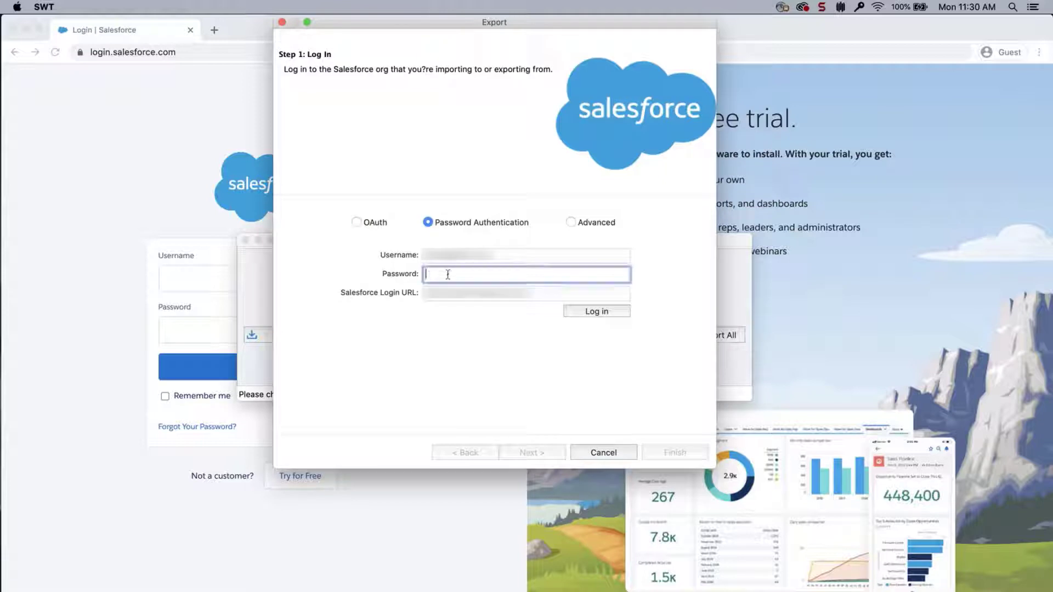
type("•••••••••••")
left_click(596, 311)
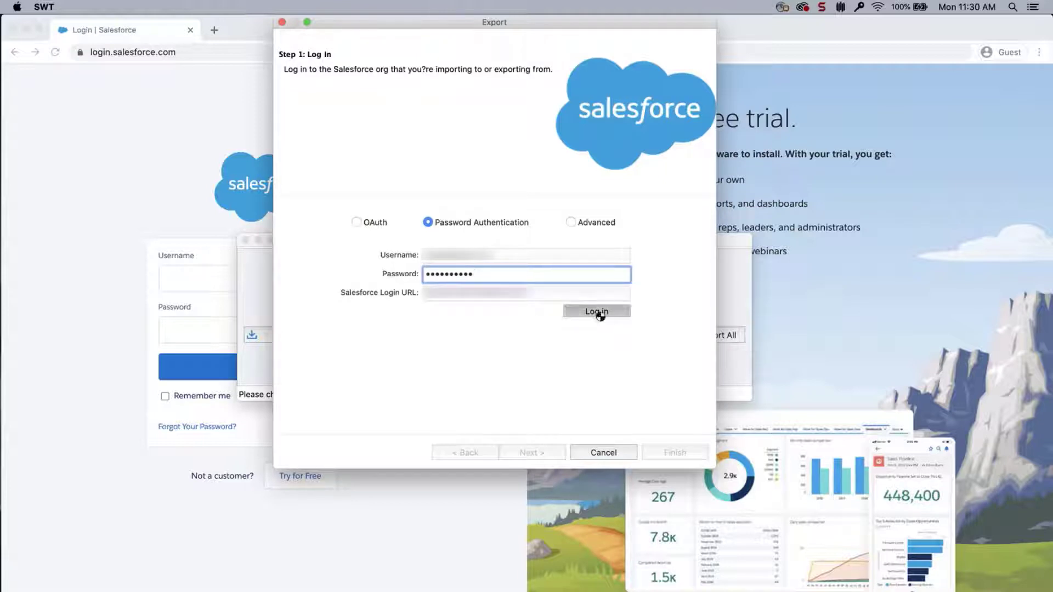
Show all Salesforce objects and choose User Login (UserLogin) for export.
left_click(528, 453)
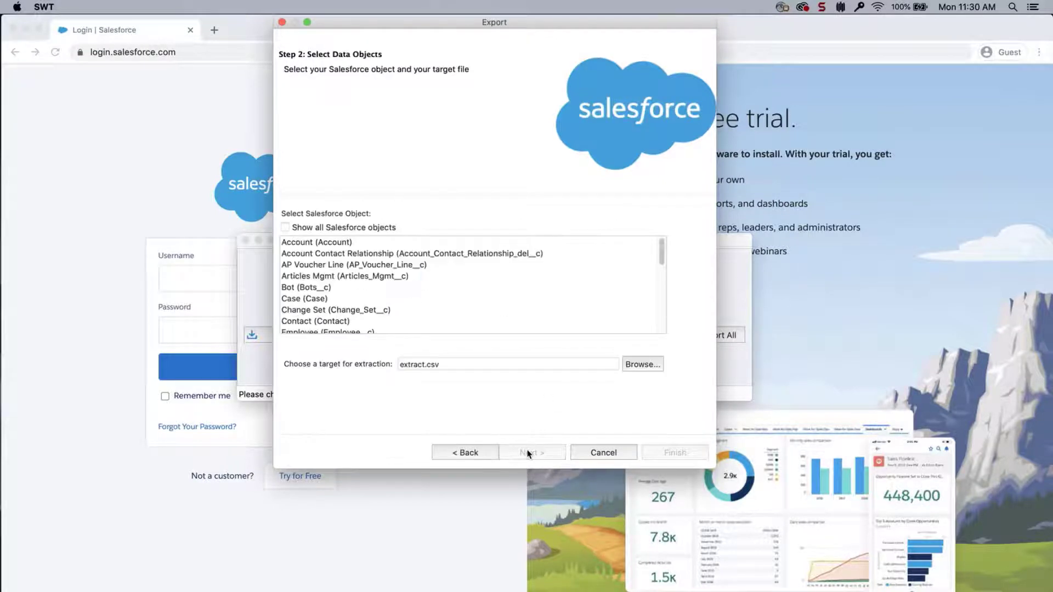
left_click(338, 229)
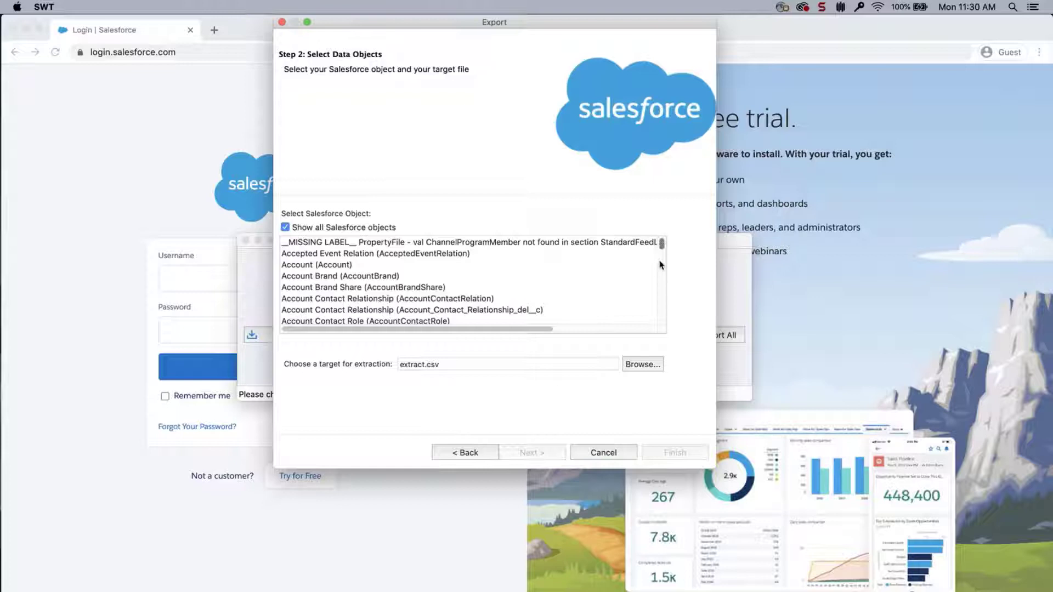
left_click_drag(660, 265, 653, 316)
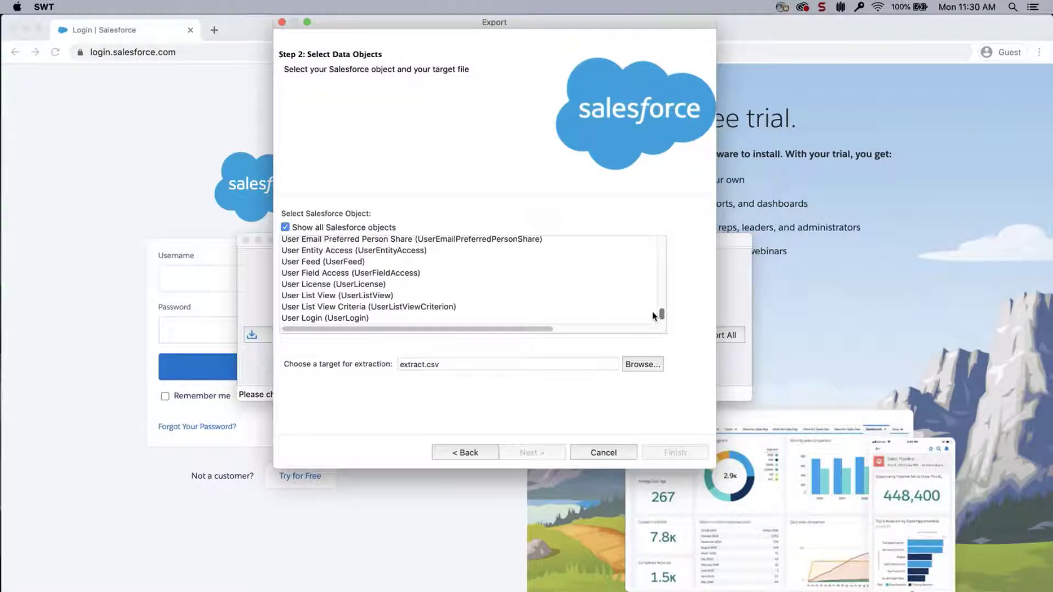
left_click(354, 319)
Set the extraction target to UserLogin.csv in the Downloads folder.
left_click(415, 363)
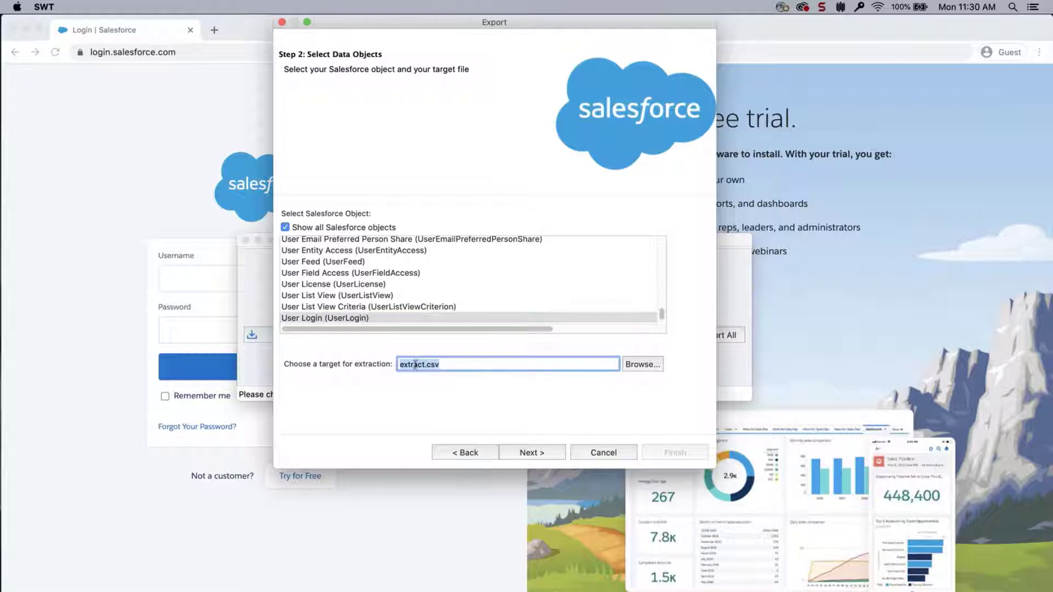
triple_click(415, 363)
left_click(642, 364)
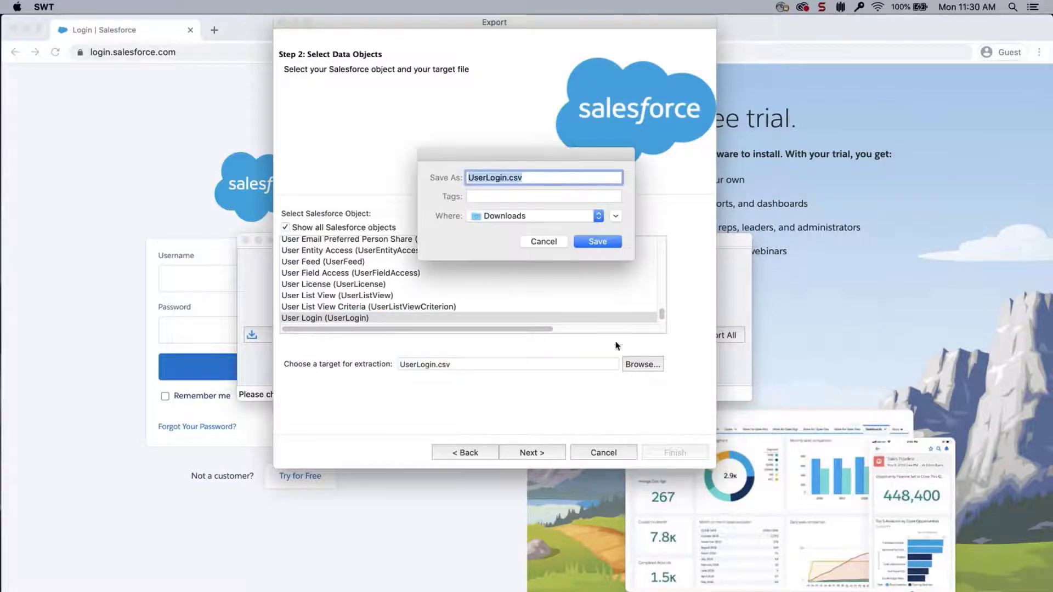
left_click(594, 217)
left_click(593, 217)
left_click(589, 241)
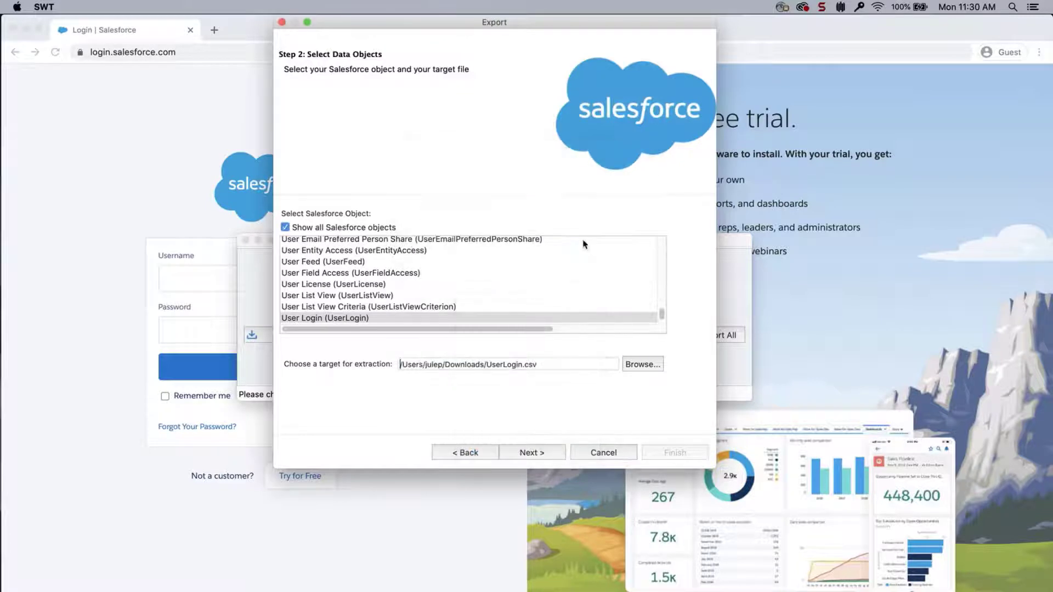
Query Id, IsFrozen and UserId from UserLogin and run the export.
left_click(545, 457)
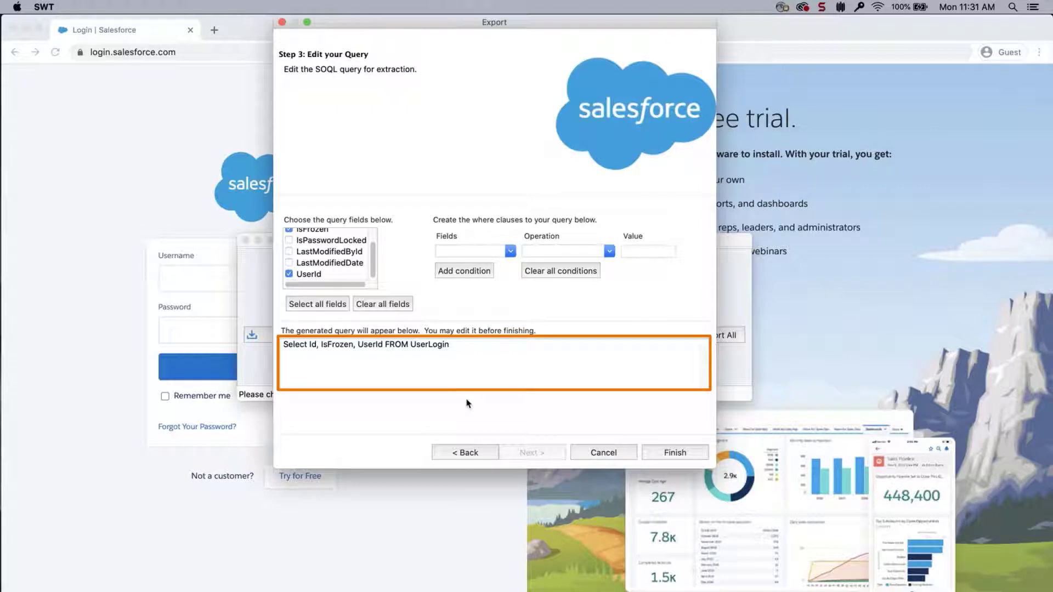
left_click(661, 457)
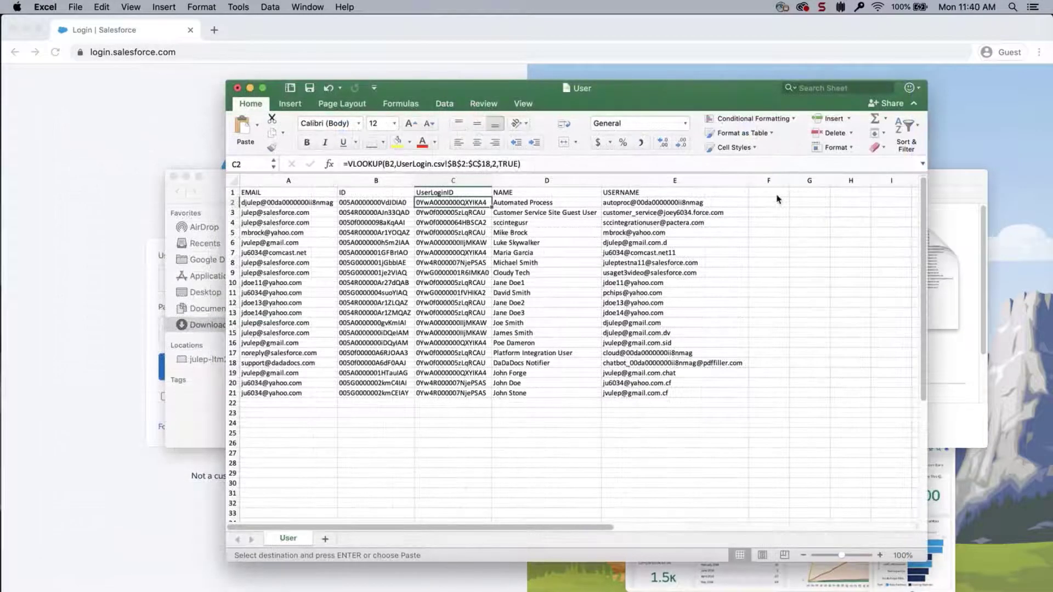
Add the ISFROZEN header in F1 and save the three-user sheet as CSV.
left_click(769, 192)
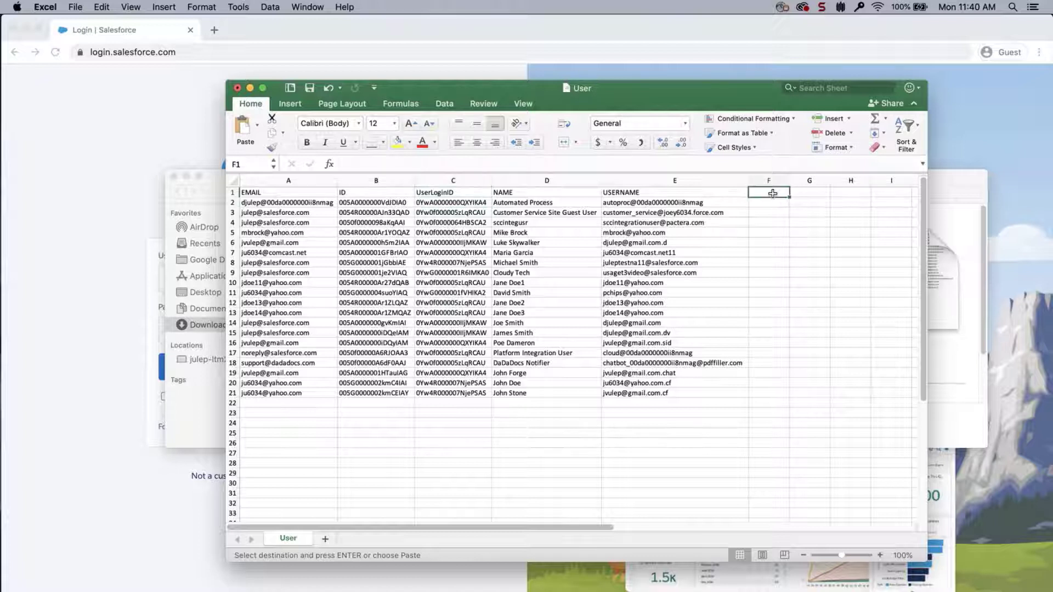
type("ISFROZEN")
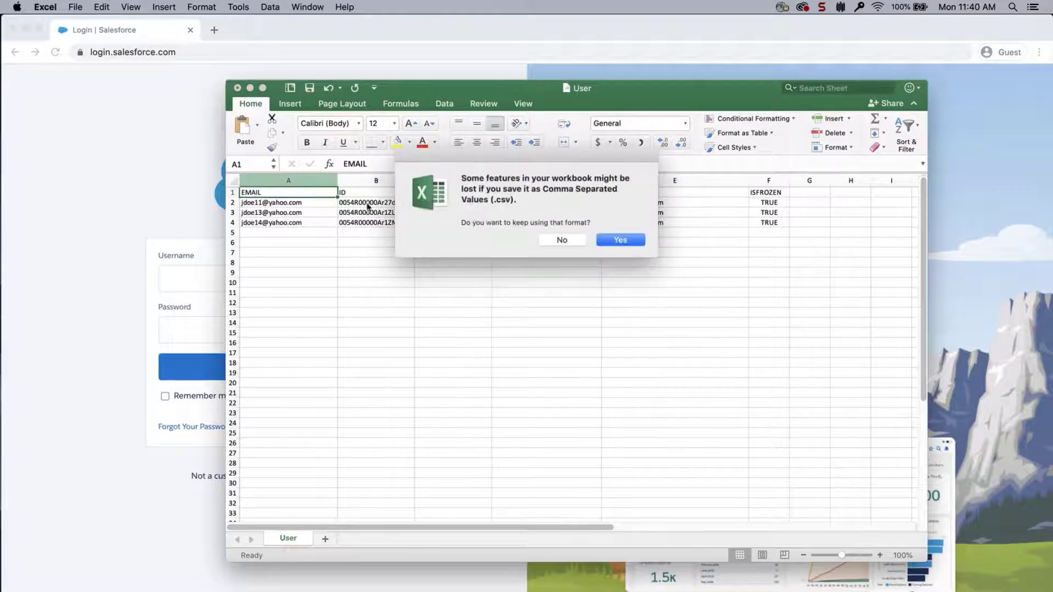
left_click(636, 247)
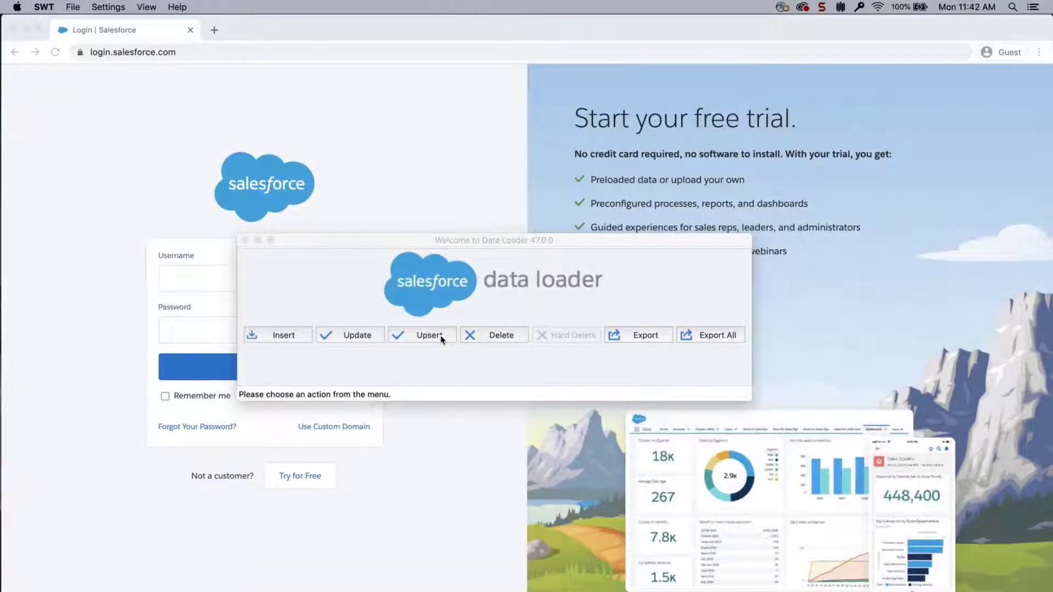
Start an update and choose User Login (UserLogin) as the target object.
left_click(345, 335)
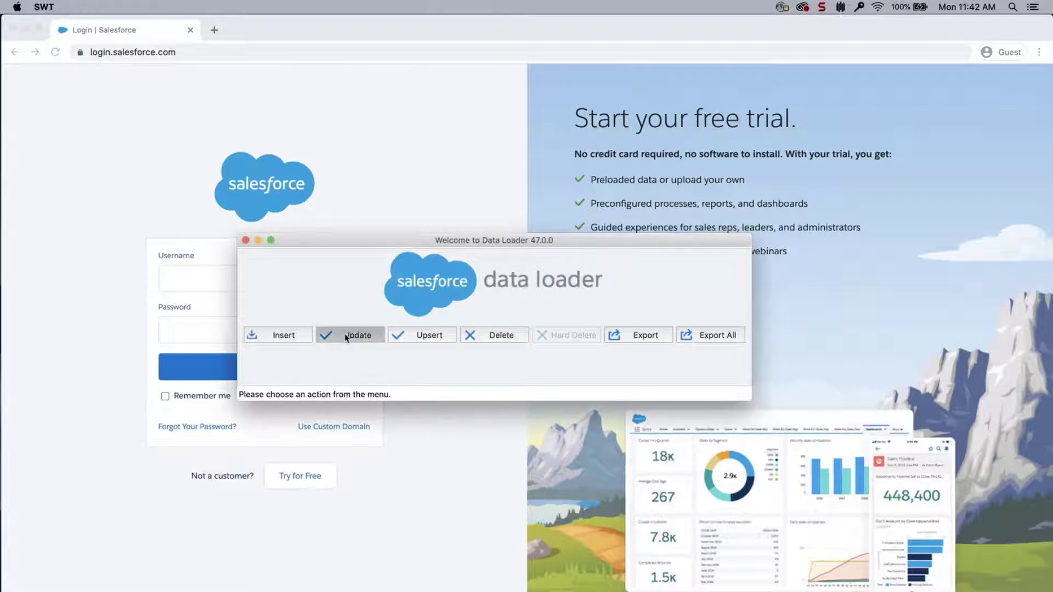
left_click(379, 228)
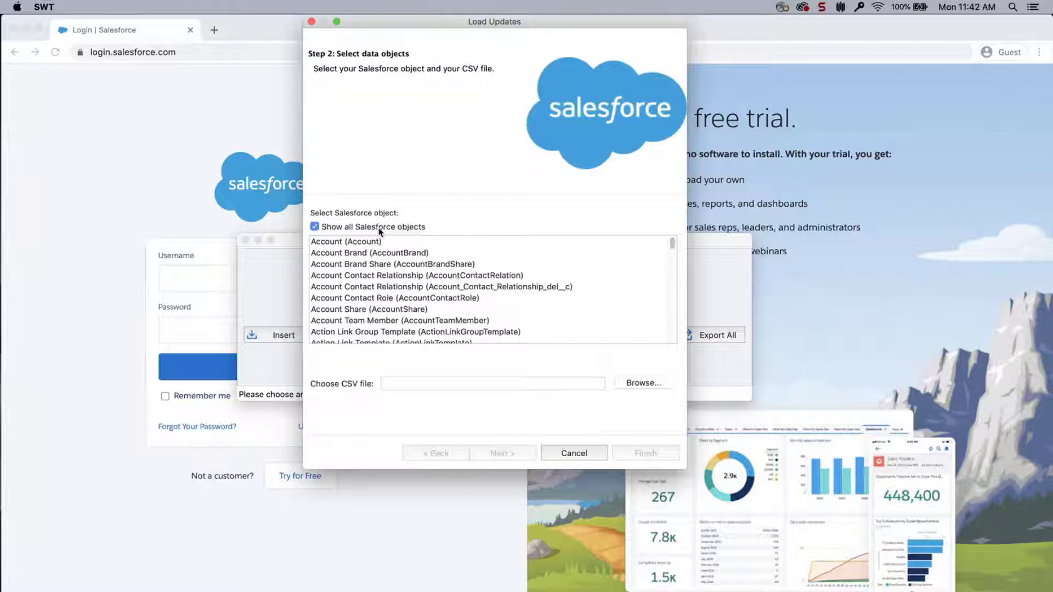
left_click_drag(672, 242, 676, 322)
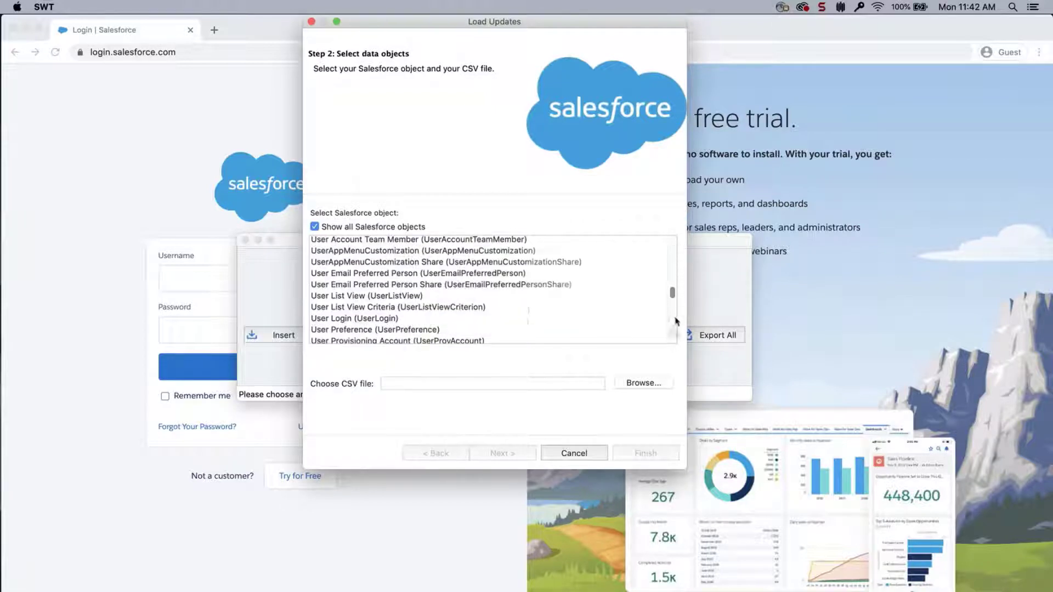
left_click(504, 319)
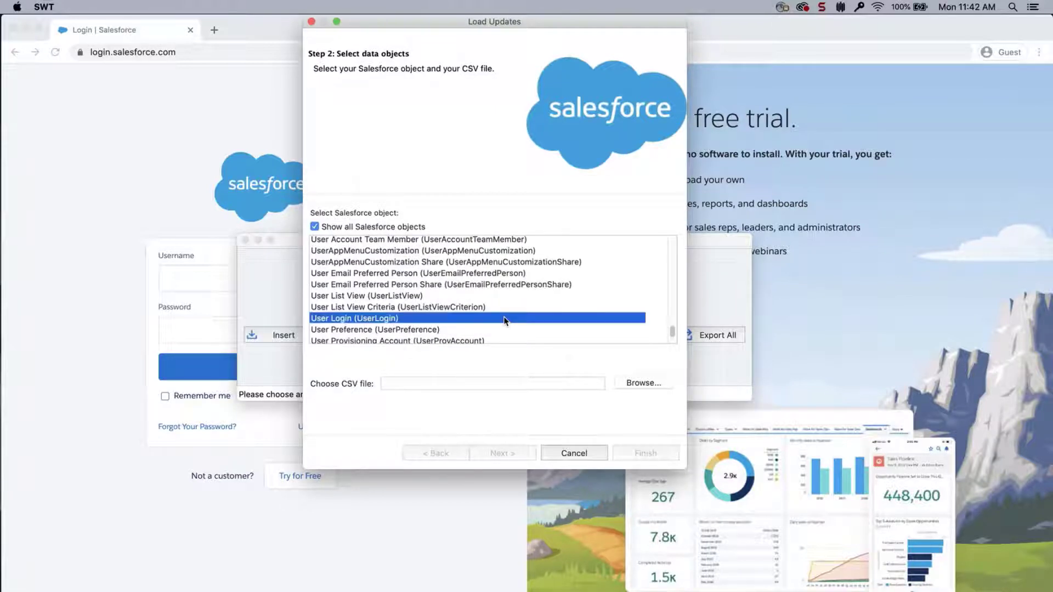
Load User.csv as the source file and acknowledge the 3 initialized records.
left_click(621, 383)
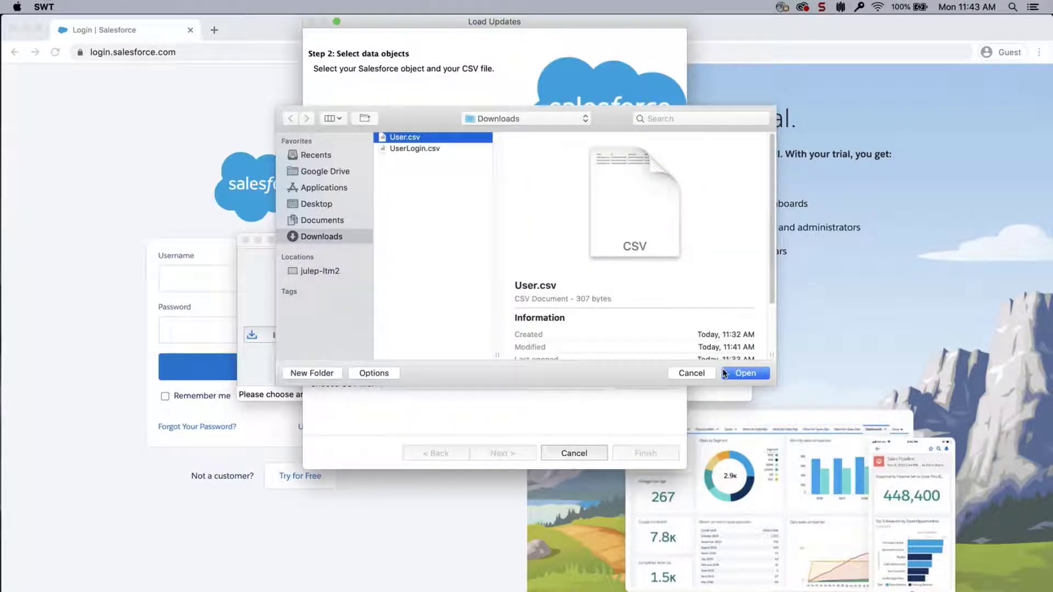
left_click(723, 373)
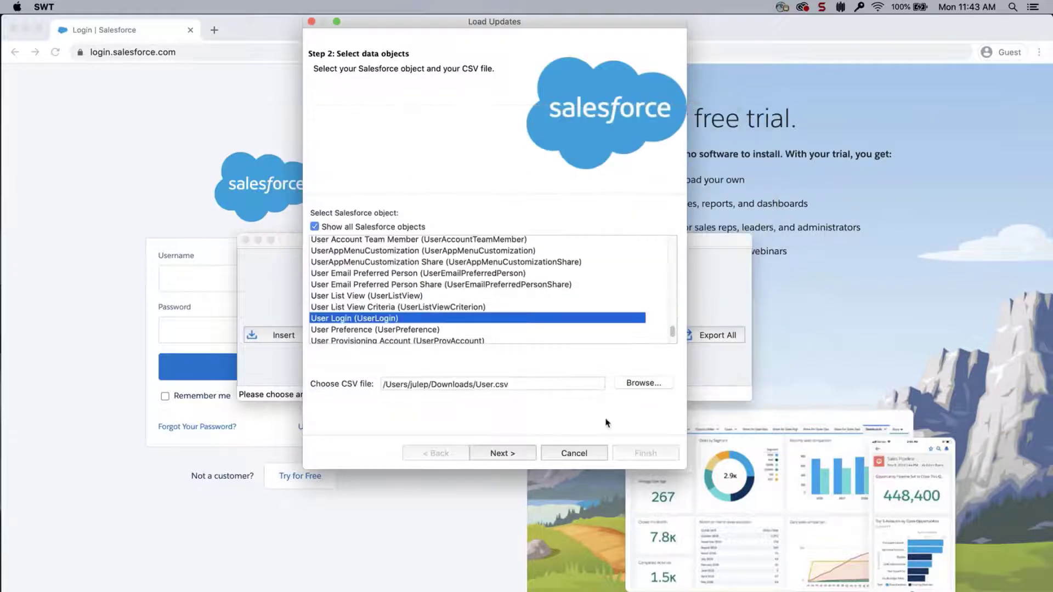
left_click(525, 454)
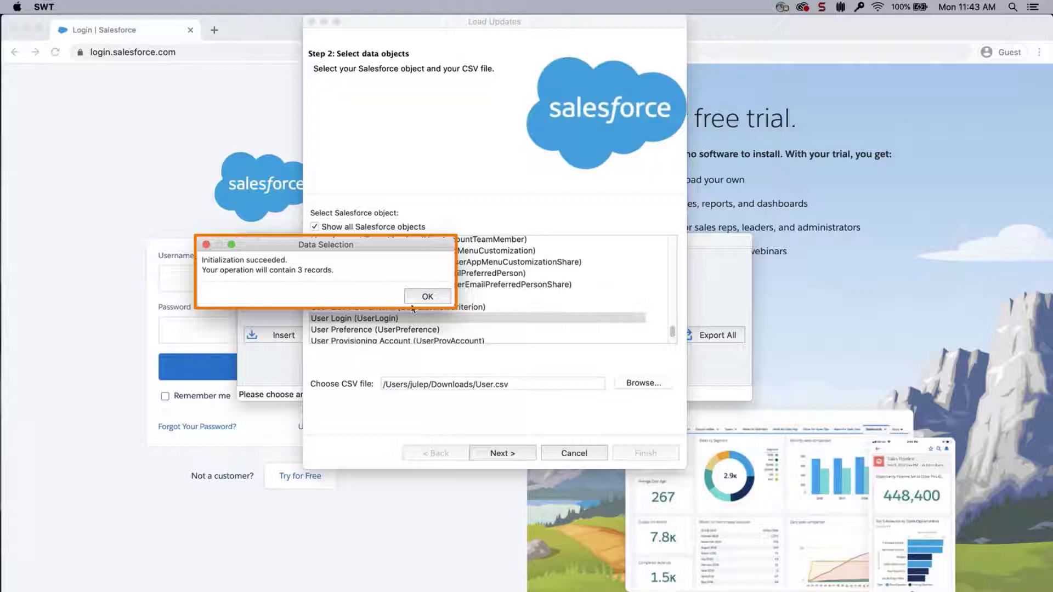
left_click(424, 296)
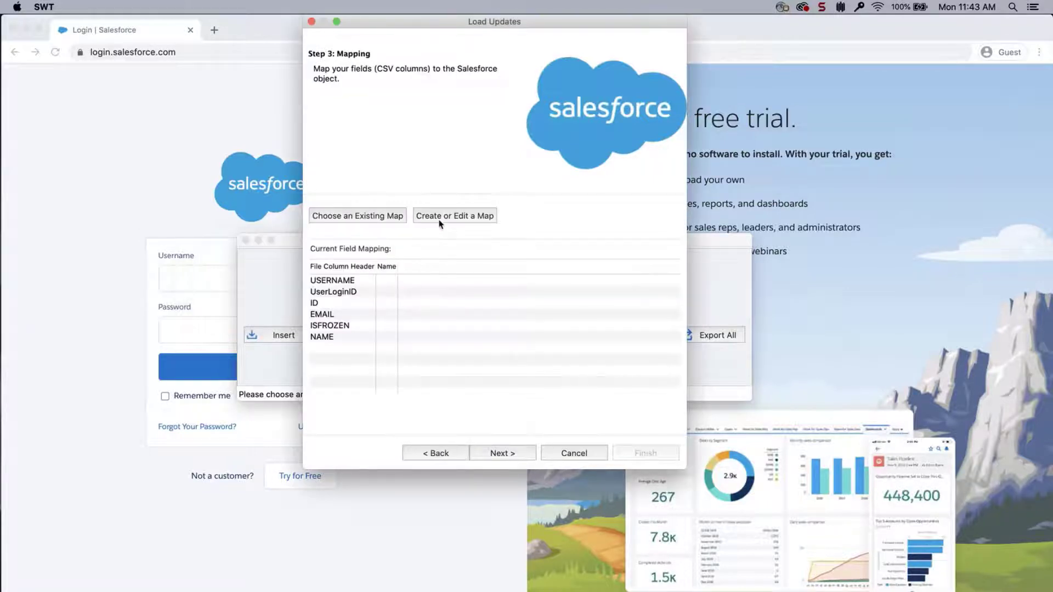
Auto-match fields, map Id to UserLoginID and ISFROZEN to IsFrozen, and confirm.
left_click(442, 219)
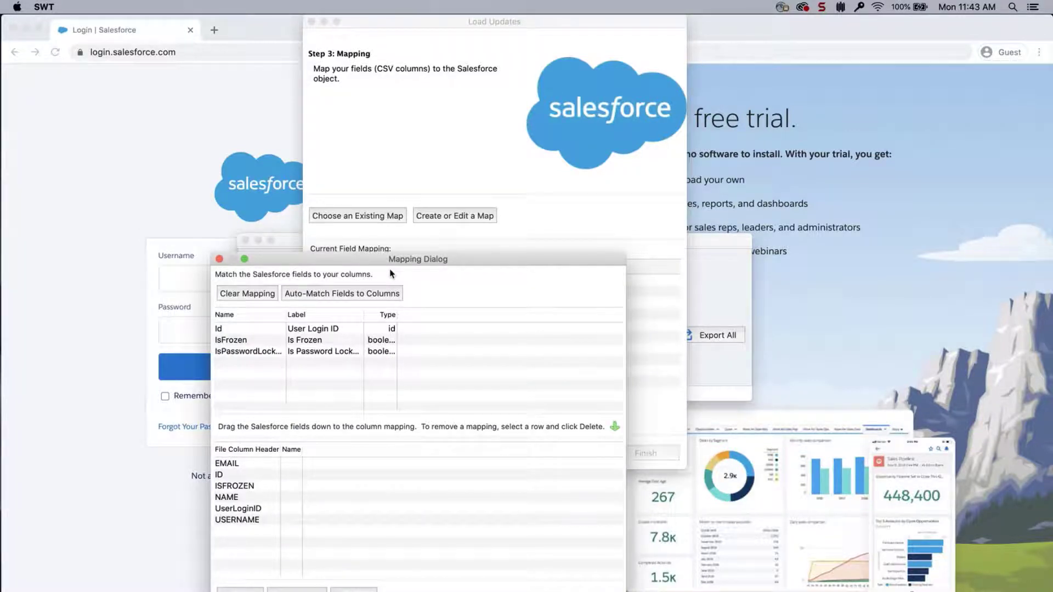
left_click(380, 295)
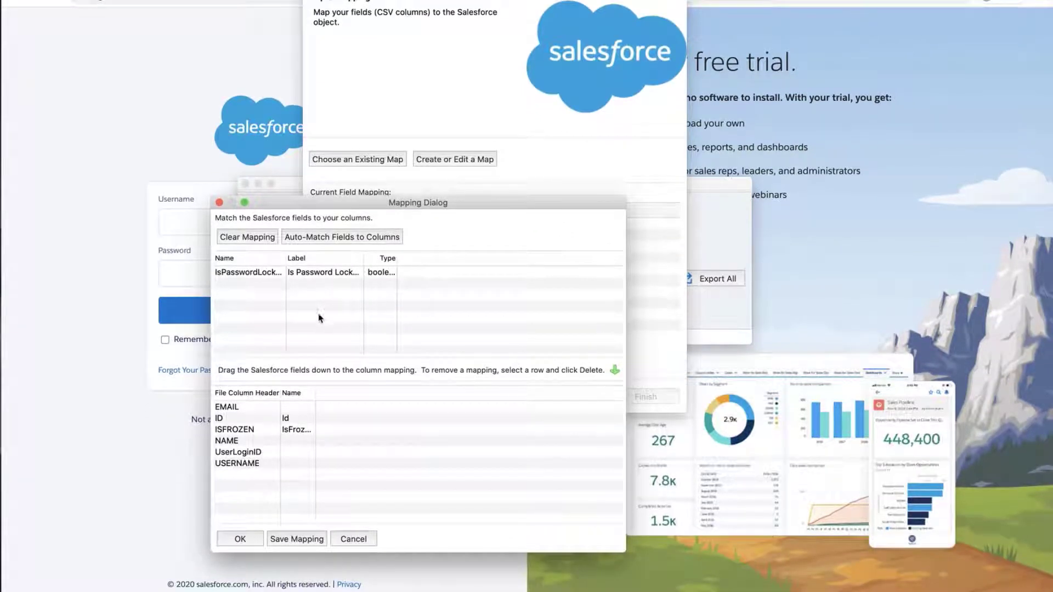
left_click_drag(314, 393, 377, 396)
left_click_drag(322, 420, 311, 451)
left_click(255, 540)
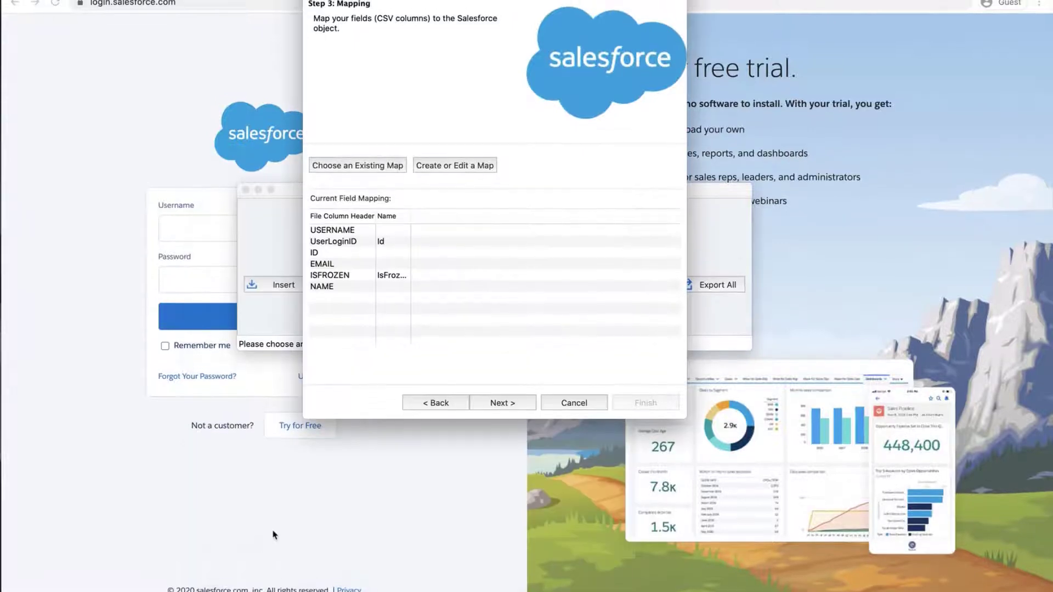
Run and confirm the update, which finishes with 3 successes and 0 errors.
left_click(507, 396)
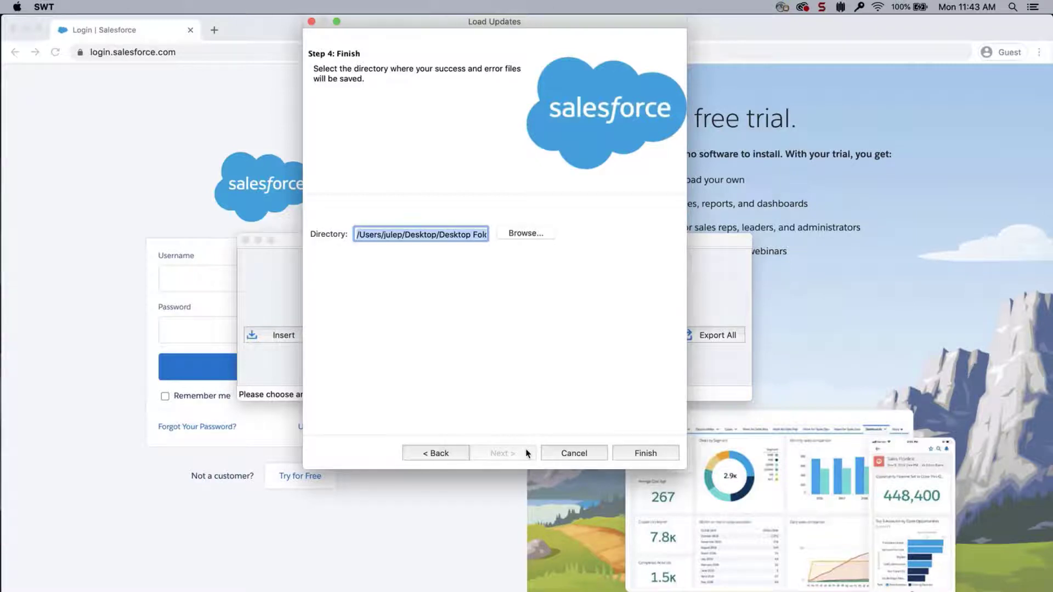
left_click(636, 452)
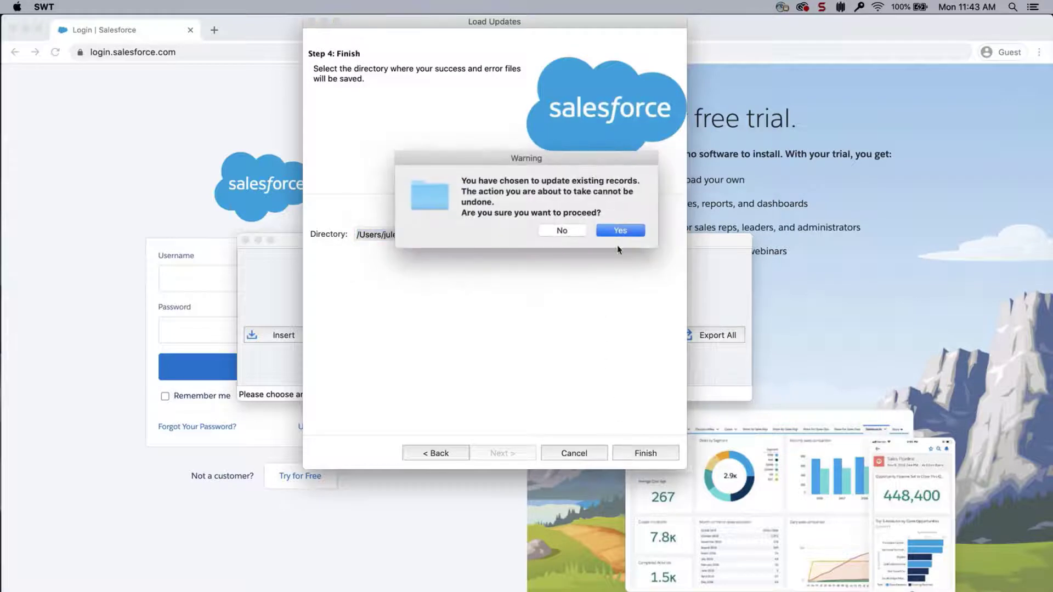
left_click(620, 231)
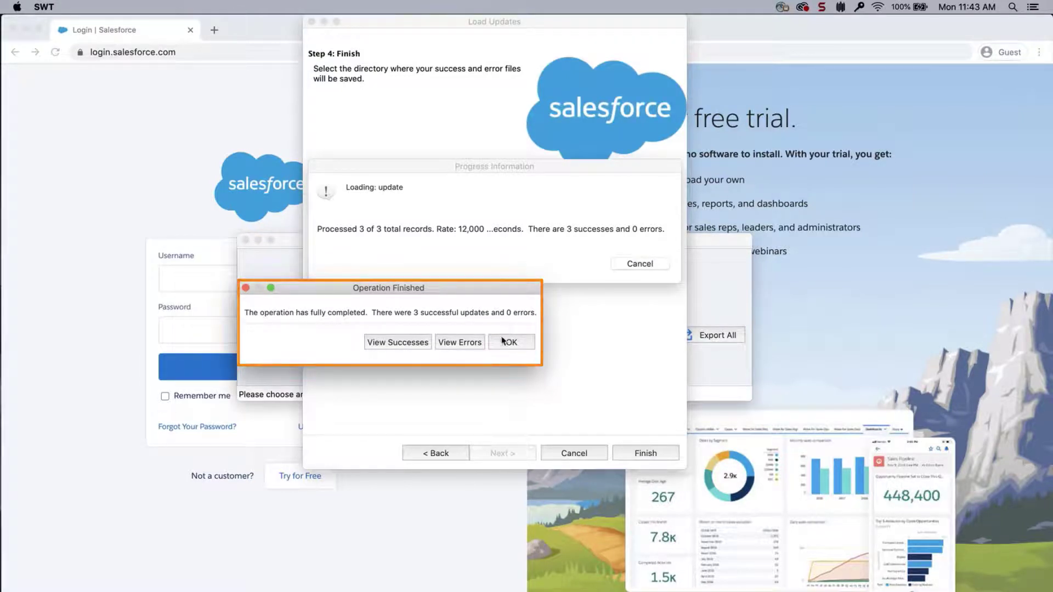
left_click(506, 342)
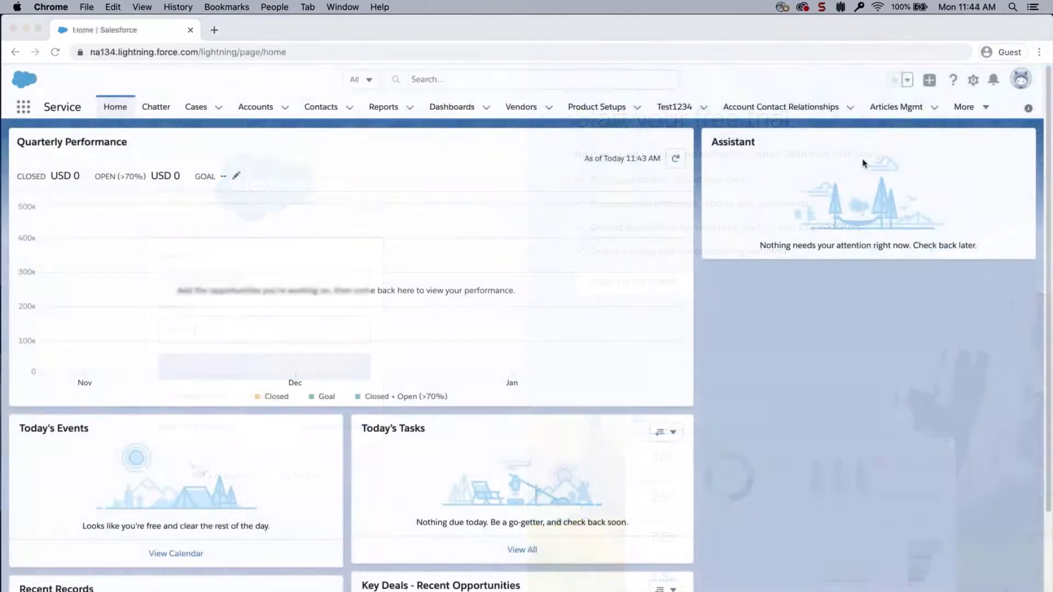
Open Setup from the gear menu and reach Users via a Quick Find search for 'user'.
left_click(971, 80)
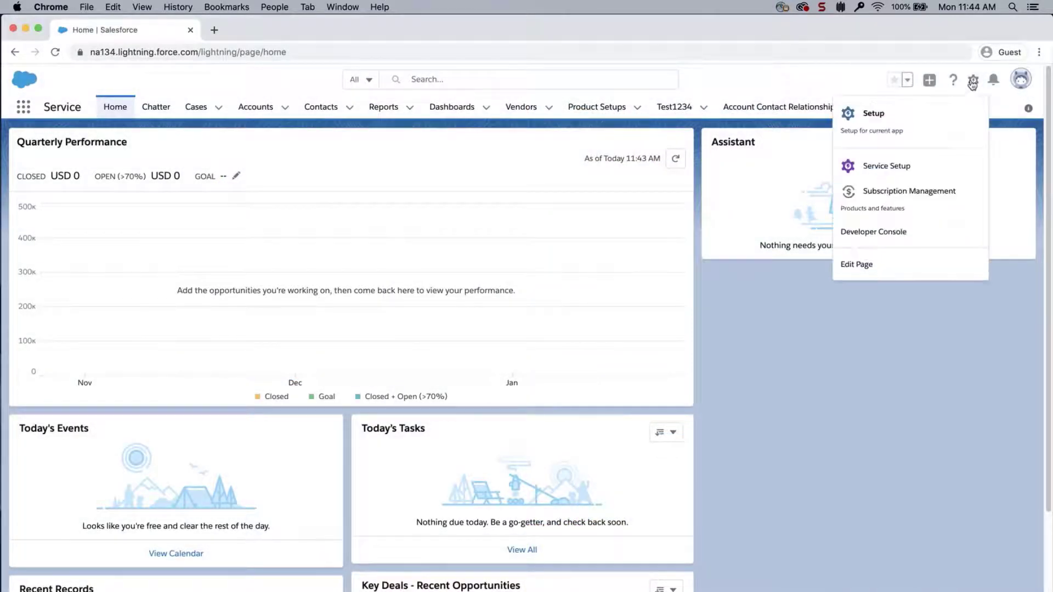
left_click(930, 112)
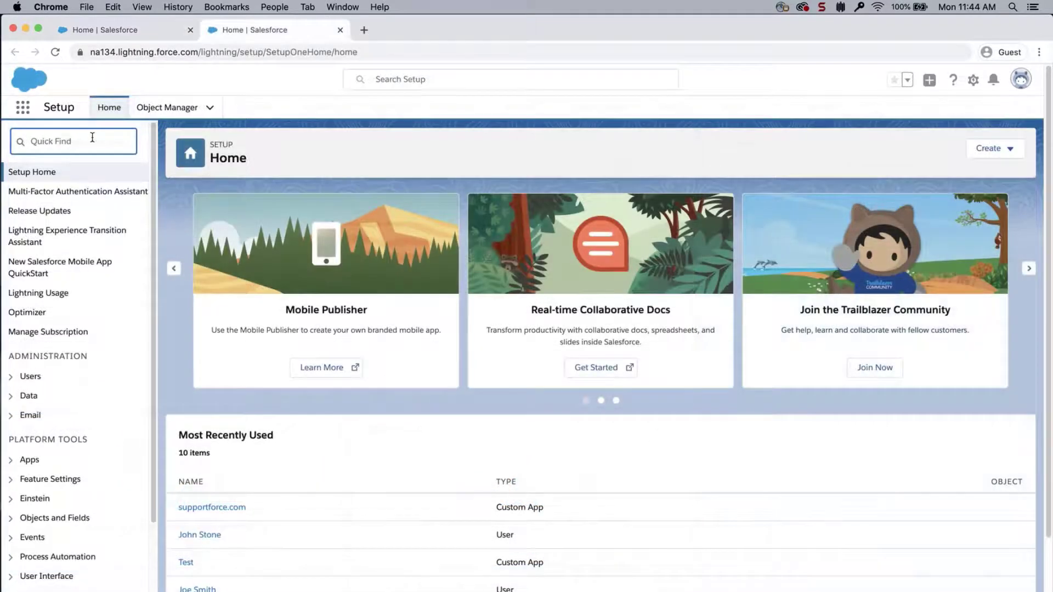
type("user")
left_click(46, 326)
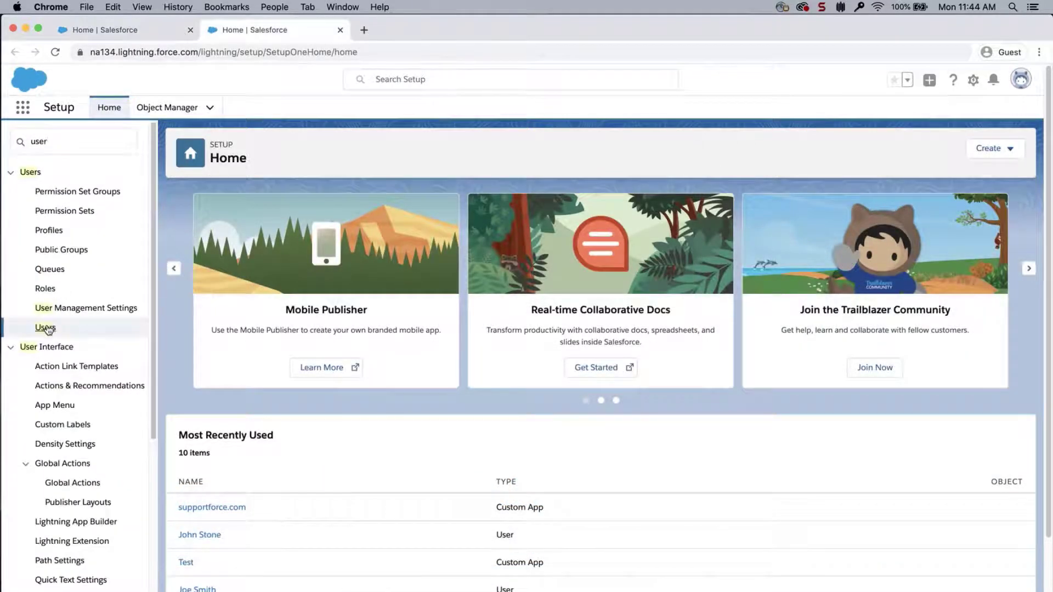